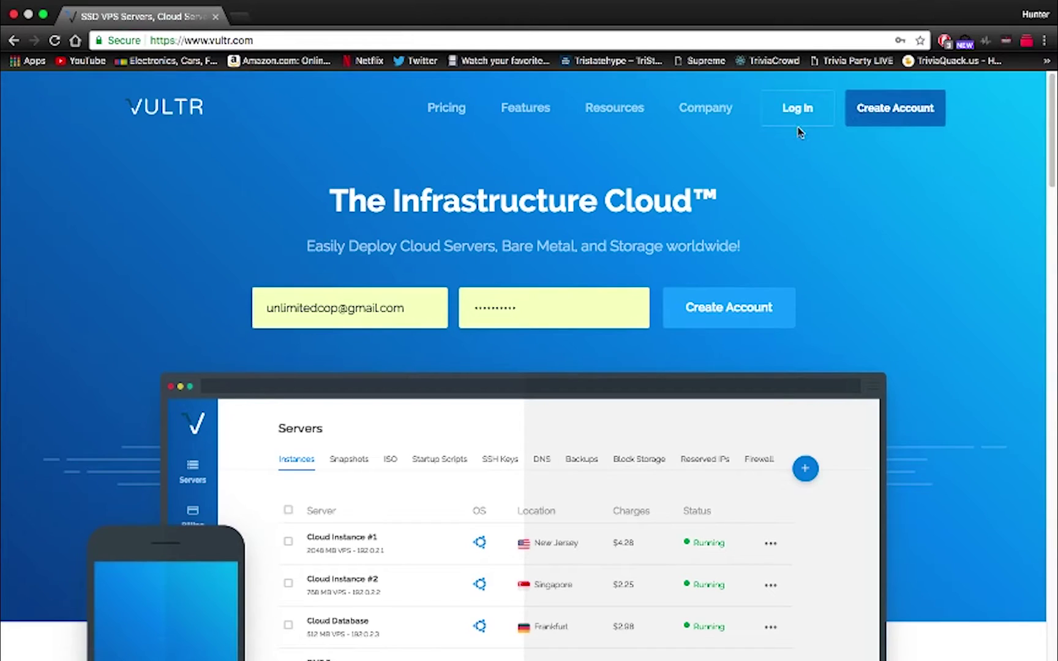
# Step: Log in to the Vultr account with the saved credentials
pyautogui.click(799, 118)
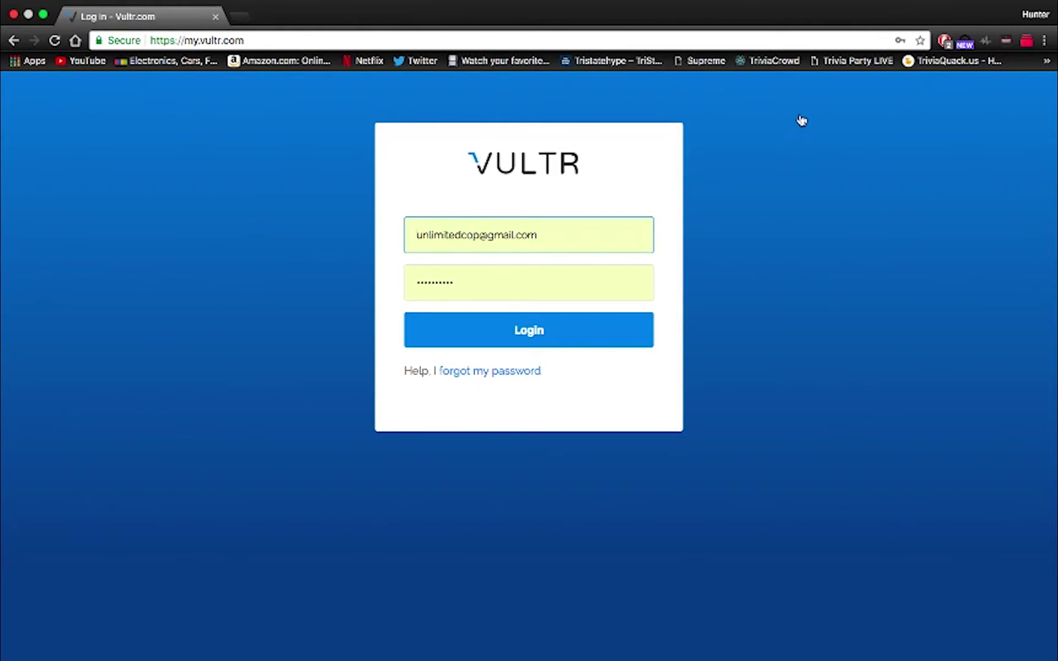
pyautogui.click(482, 281)
pyautogui.press('Return')
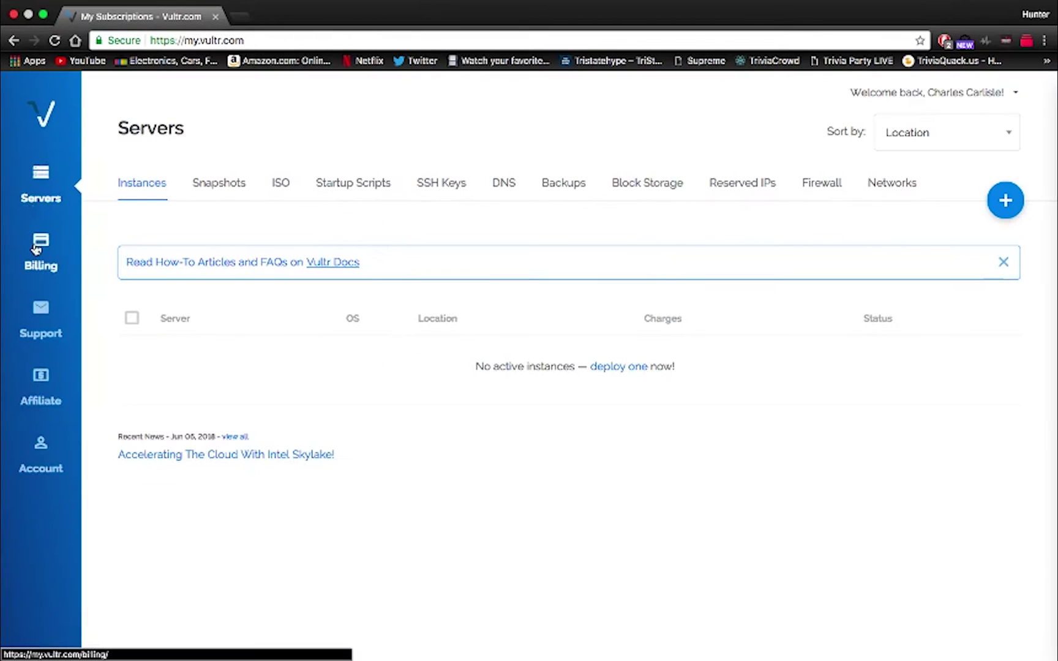
# Step: Review the payment methods, credit card form and payment amounts on the Billing page
pyautogui.click(36, 247)
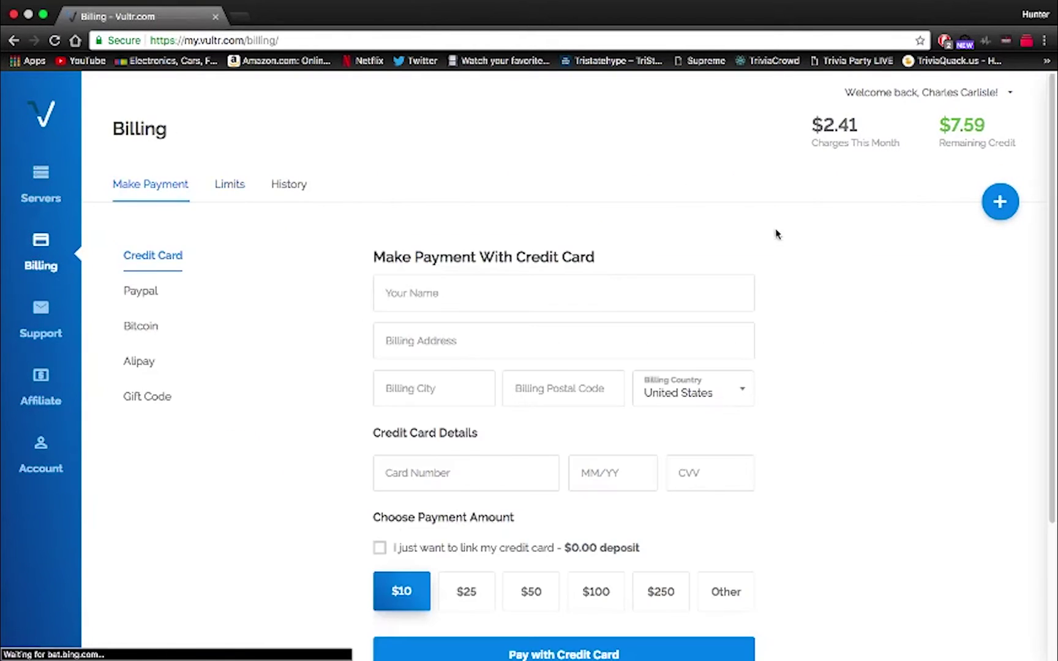
pyautogui.scroll(-3, 574, 321)
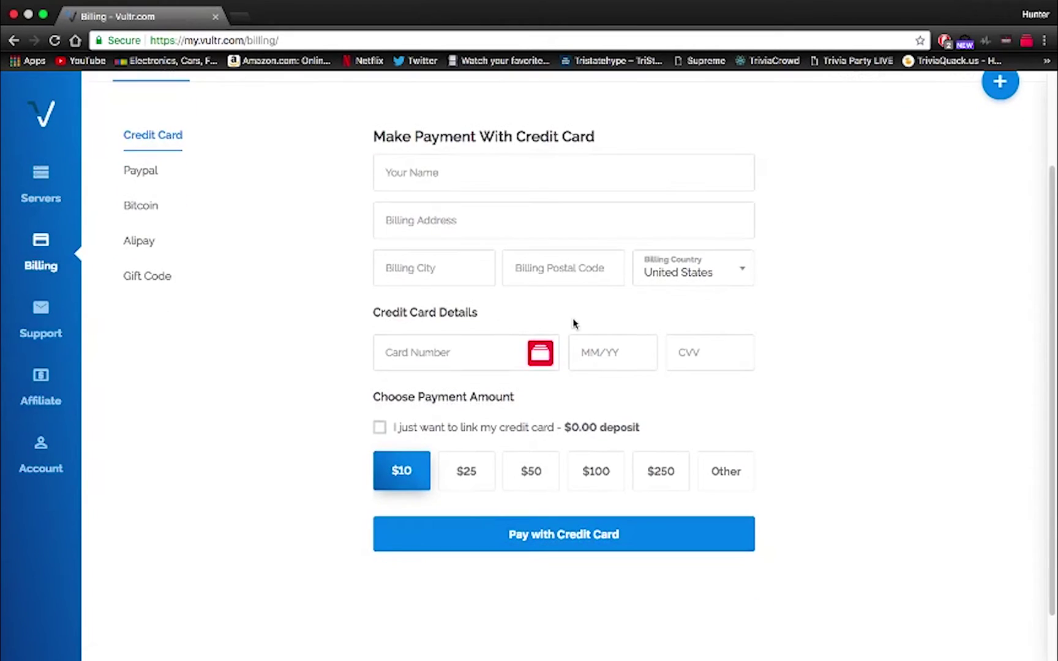
pyautogui.scroll(3, 573, 318)
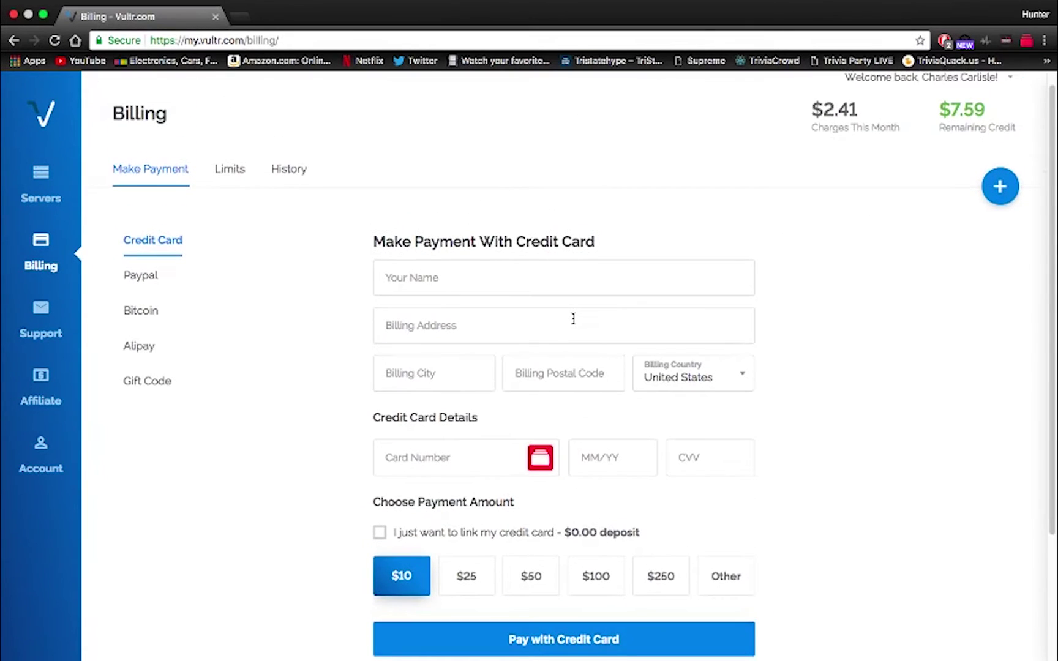
pyautogui.scroll(-1, 573, 318)
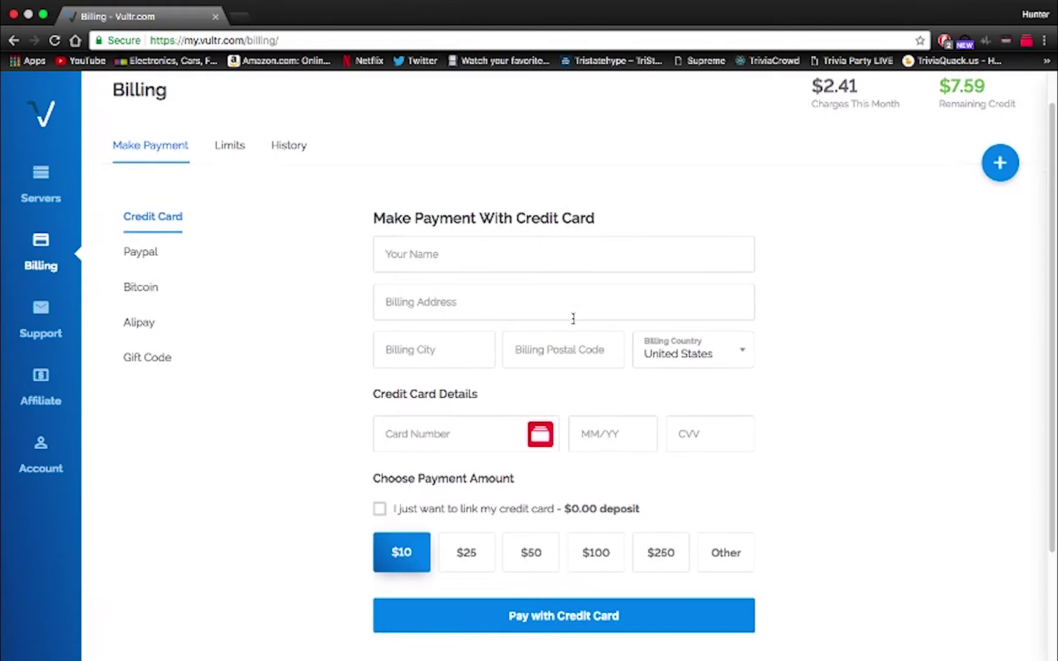
pyautogui.scroll(1, 573, 319)
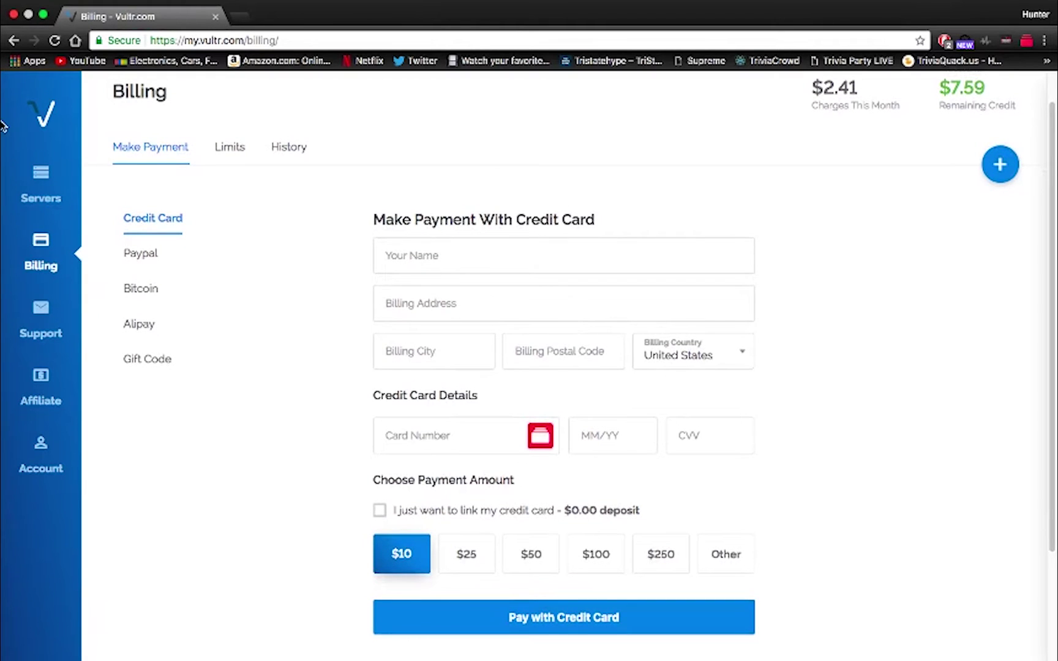
# Step: Start deploying a new server in New York (NJ) with Windows 2012 R2 x64 as the server type
pyautogui.click(31, 191)
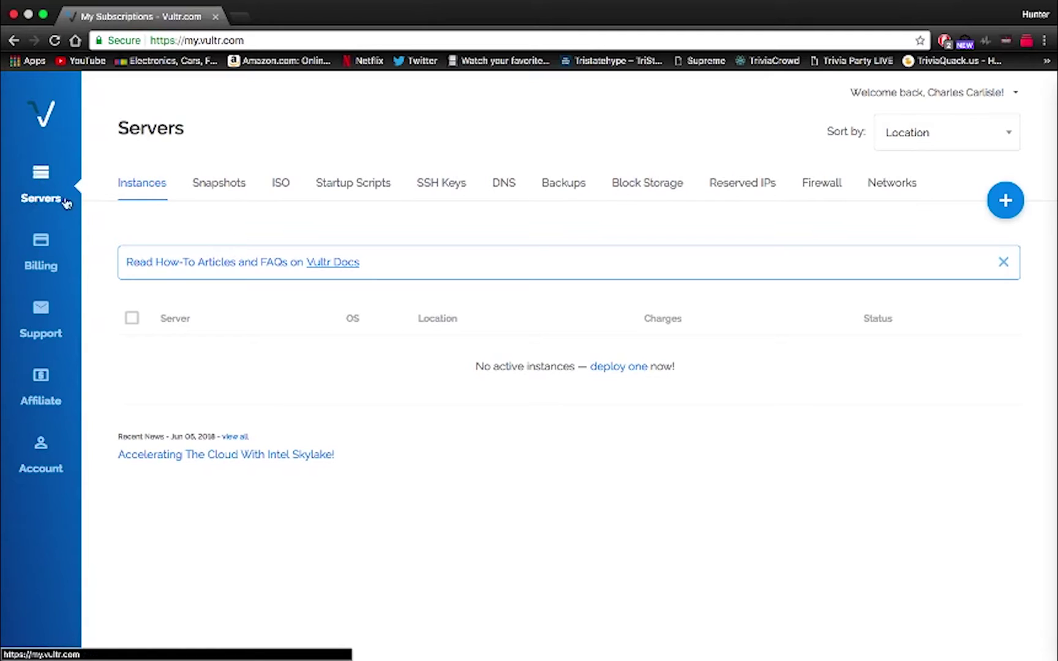
pyautogui.click(1006, 202)
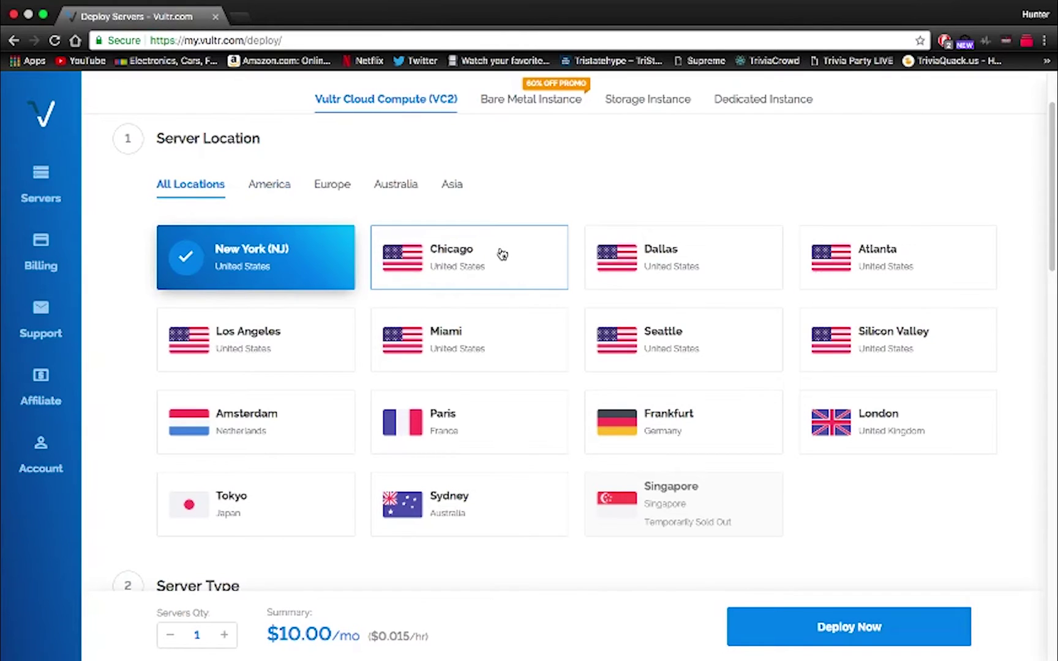
pyautogui.scroll(-8, 463, 211)
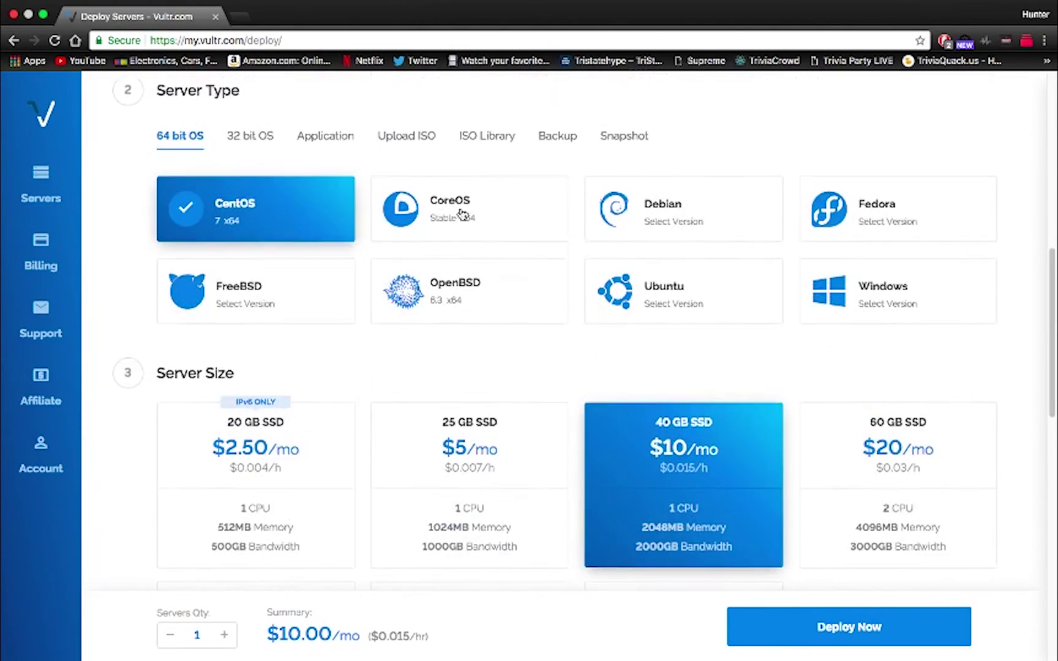
pyautogui.click(844, 280)
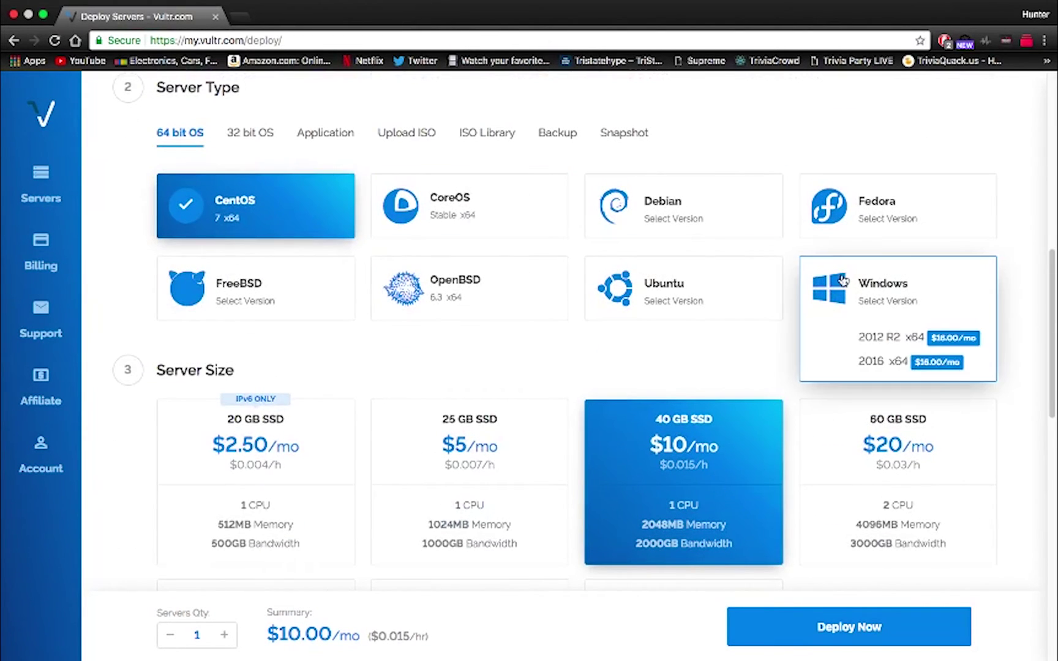
pyautogui.click(883, 341)
# Step: Choose the 200 GB SSD, $80/mo server size, enable IPv6 and deploy the server
pyautogui.scroll(-4, 192, 143)
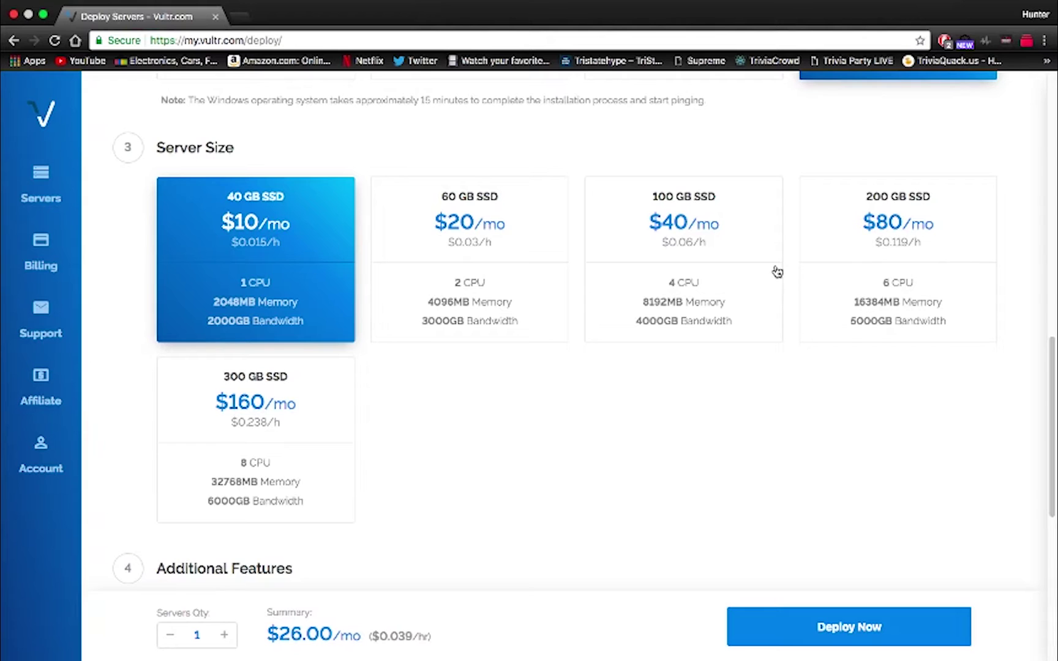
pyautogui.scroll(-5, 667, 250)
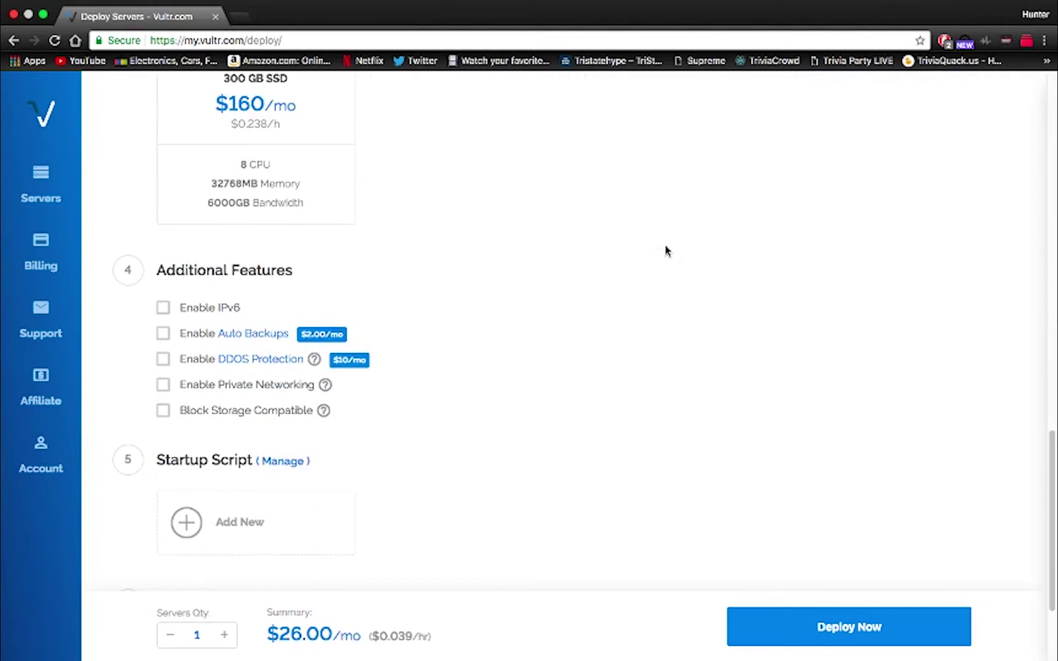
pyautogui.scroll(-2, 600, 272)
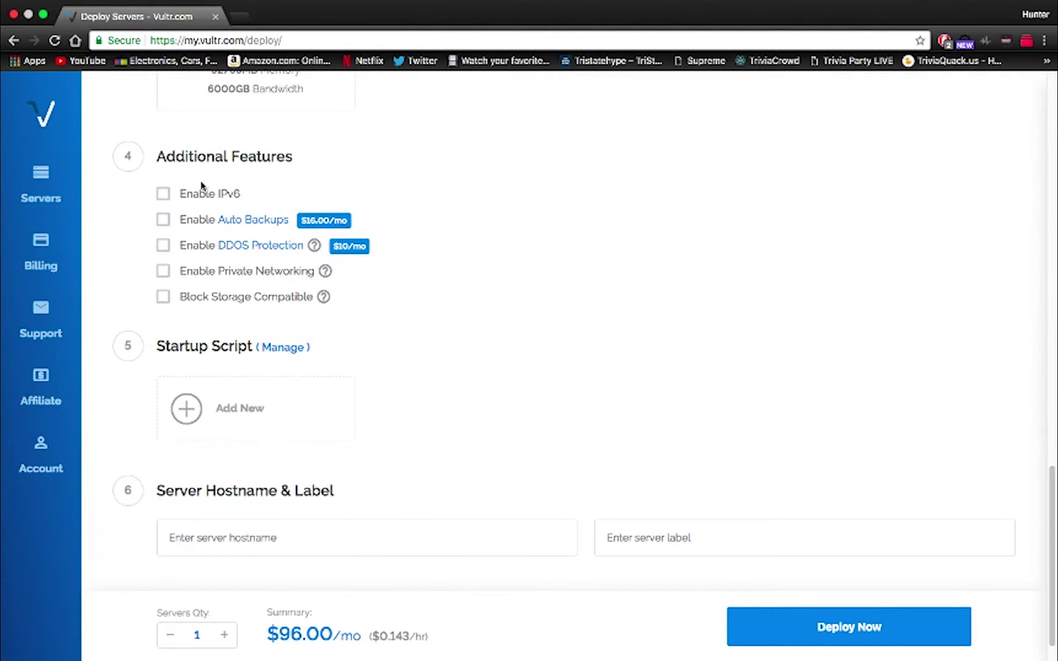
pyautogui.click(164, 194)
pyautogui.click(846, 634)
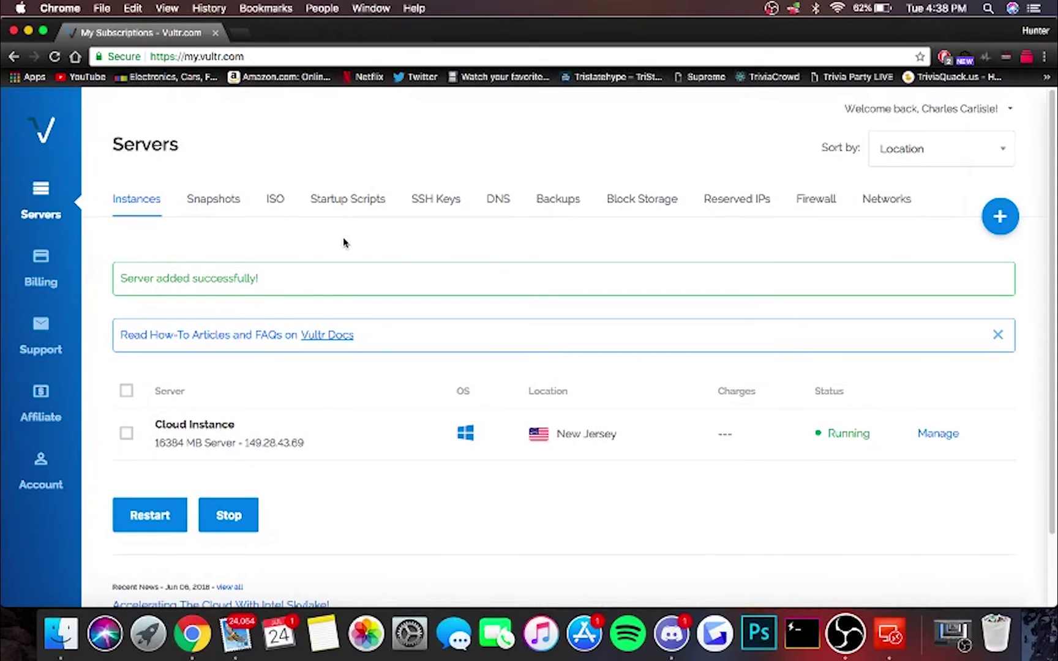
# Step: Open the new cloud instance's details, then switch to Microsoft Remote Desktop and create a new connection beside them
pyautogui.click(195, 427)
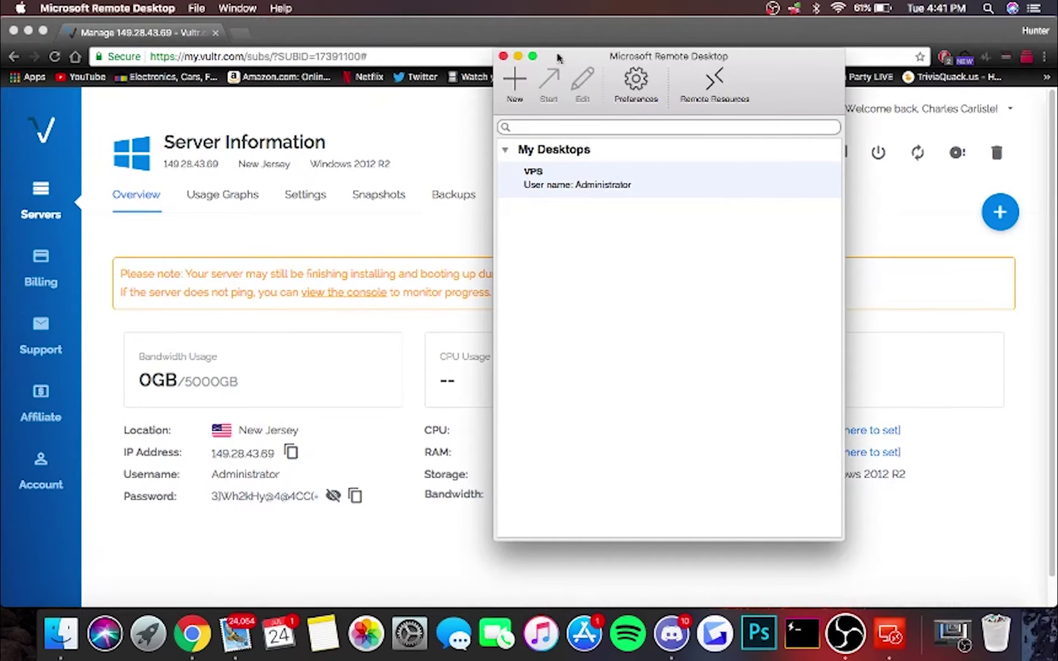
pyautogui.click(514, 83)
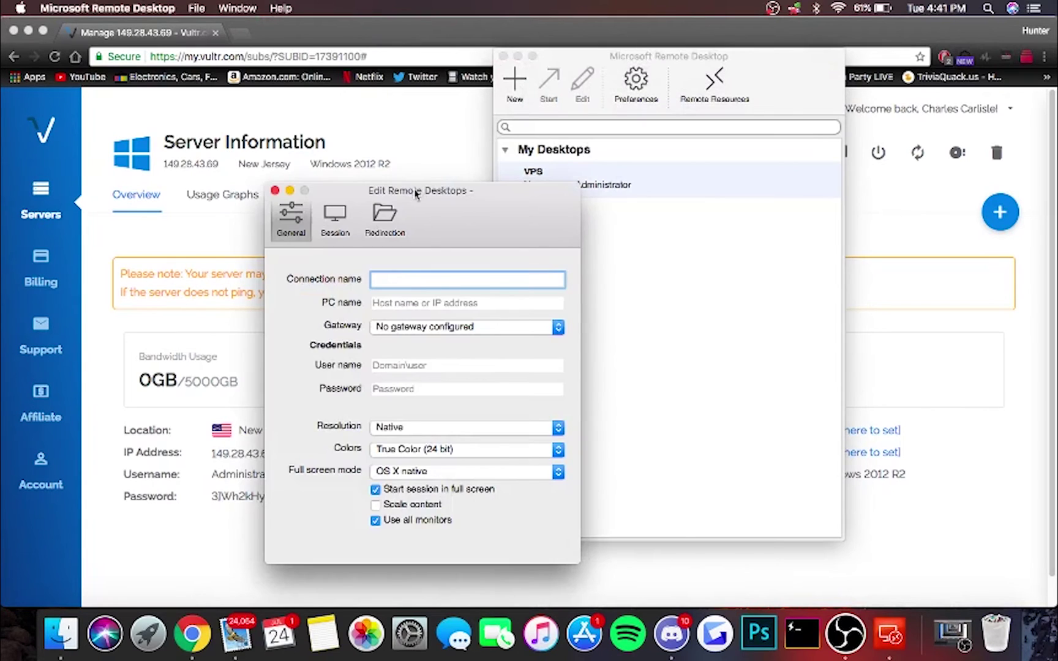
pyautogui.moveTo(418, 190); pyautogui.dragTo(677, 119)
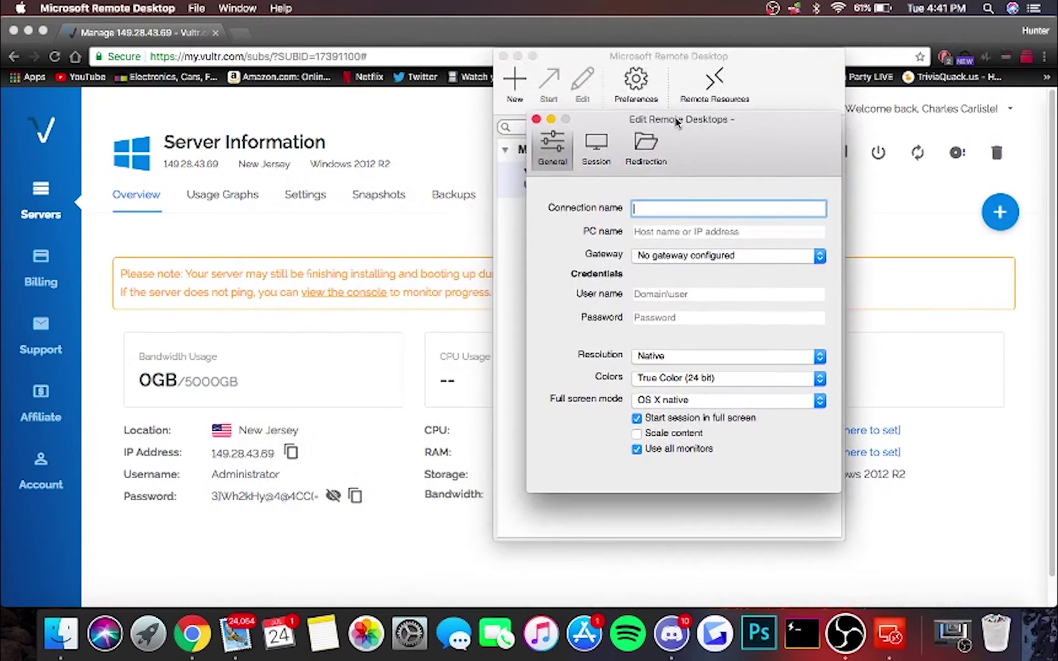
# Step: Copy the server's IP address 149.28.43.69 into the connection's PC name and set the connection name to Server
pyautogui.doubleClick(219, 454)
pyautogui.press('super+c')
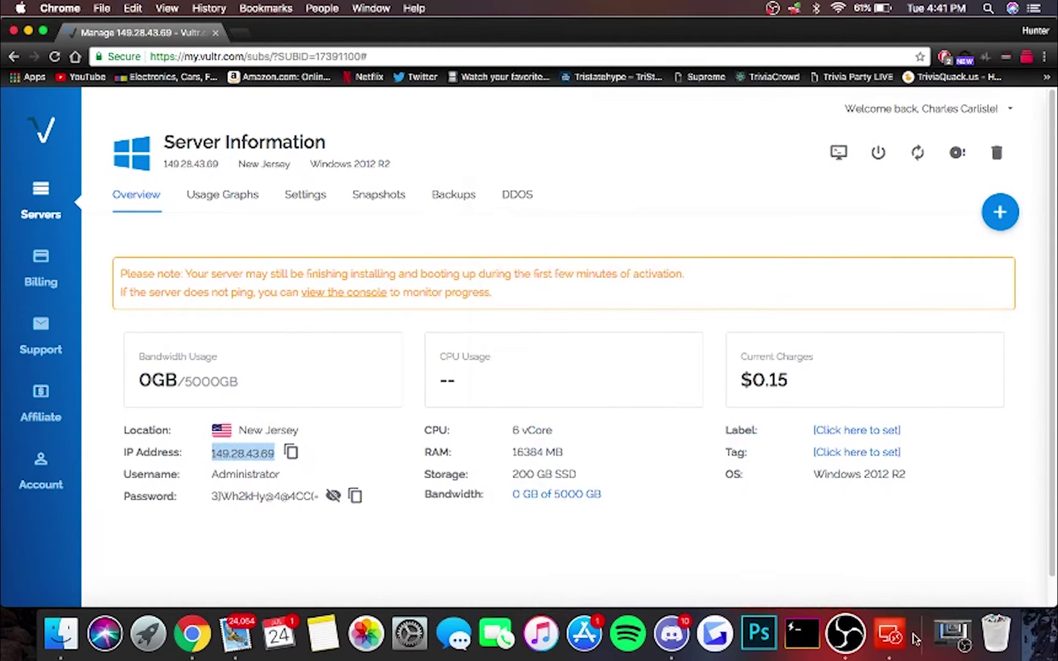
pyautogui.click(889, 633)
pyautogui.click(726, 226)
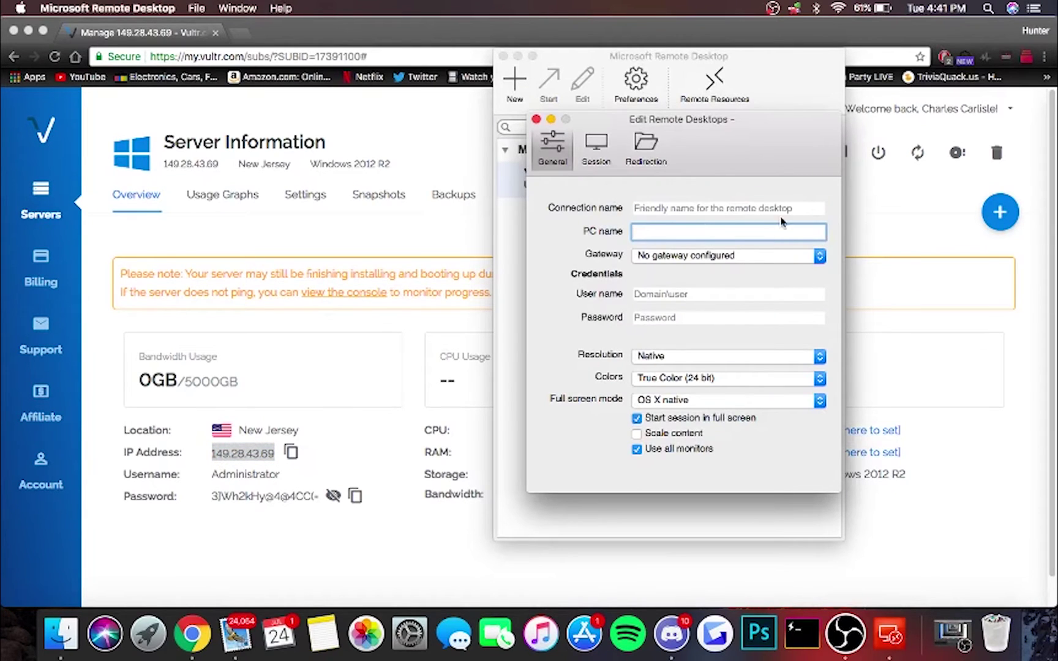
pyautogui.press('super+v')
pyautogui.click(743, 209)
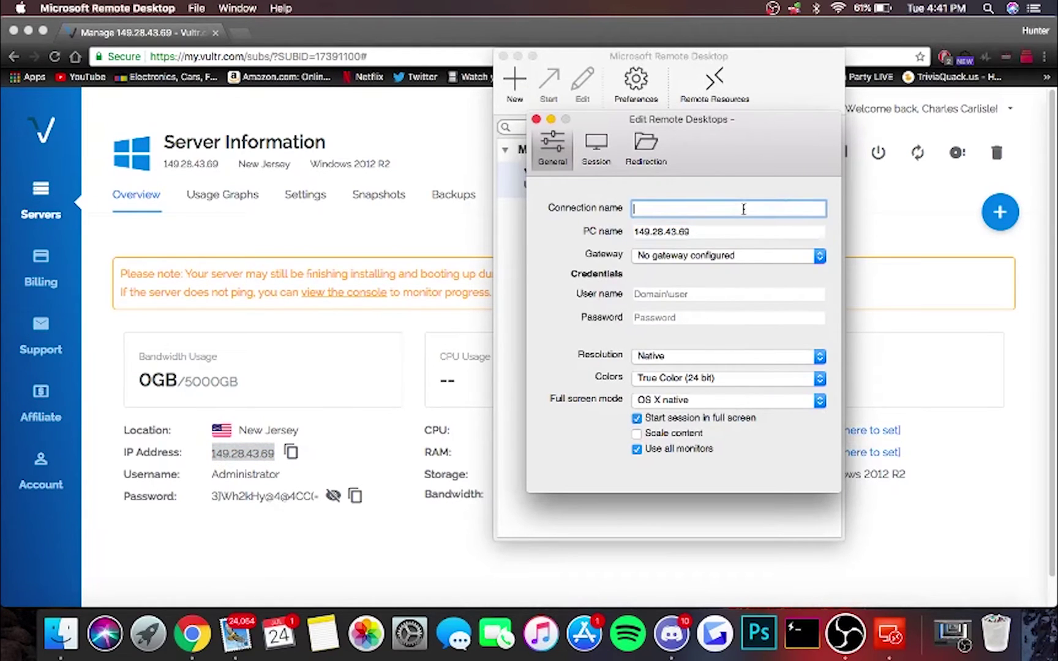
pyautogui.write('Server')
# Step: Copy the server's username Administrator from Vultr into the connection's user name
pyautogui.click(367, 309)
pyautogui.doubleClick(228, 473)
pyautogui.press('super+c')
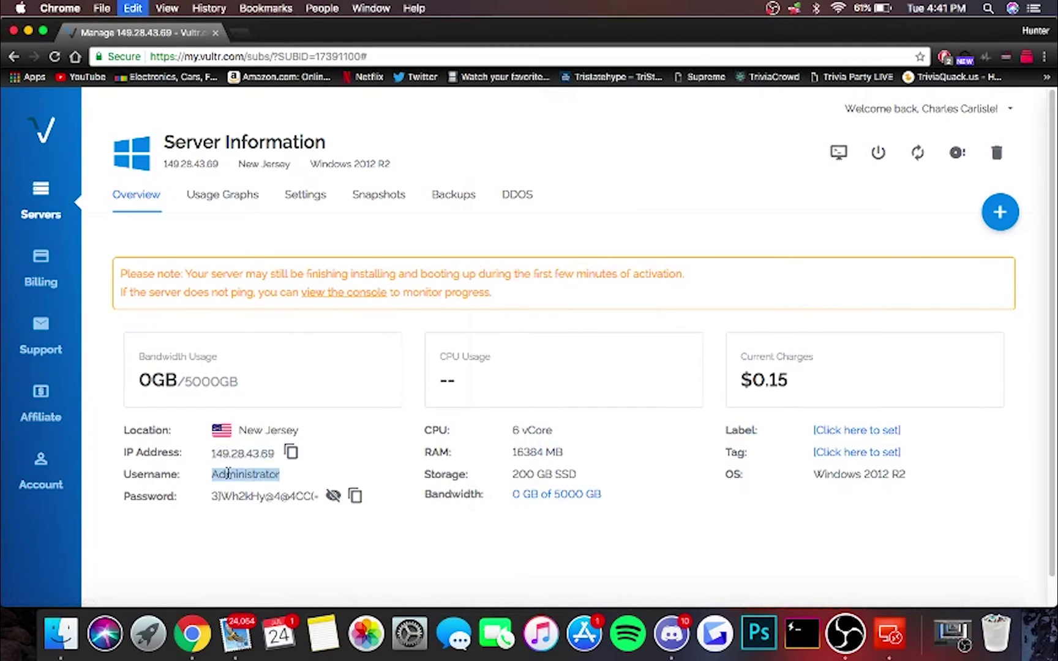
pyautogui.click(889, 633)
pyautogui.click(704, 288)
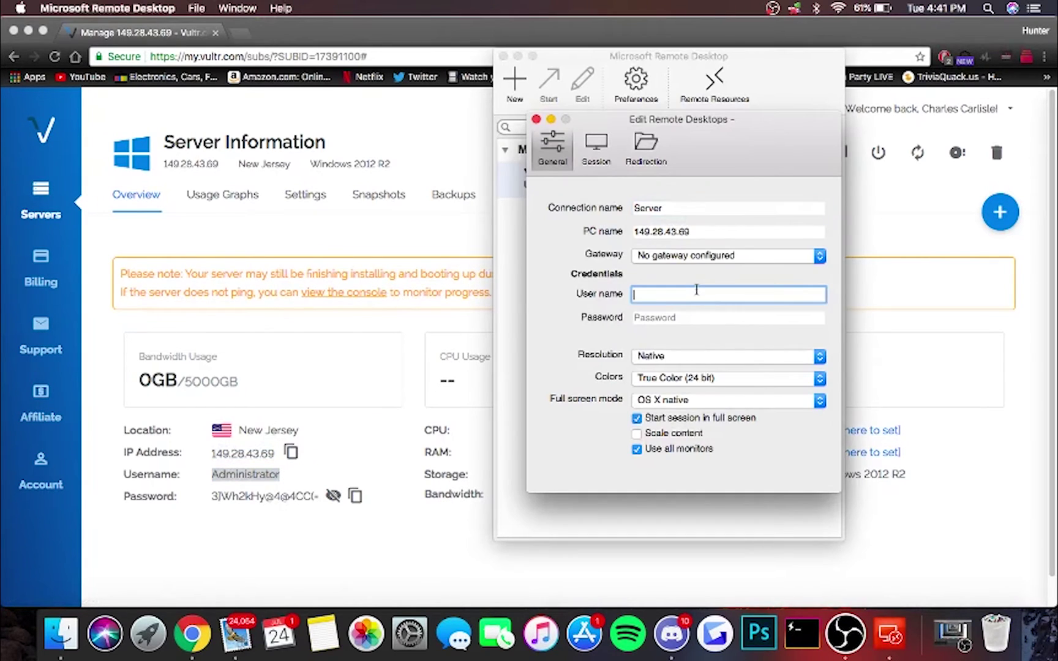
# Step: Copy the server's password from Vultr into the connection's password field and close the connection settings
pyautogui.click(394, 385)
pyautogui.click(354, 497)
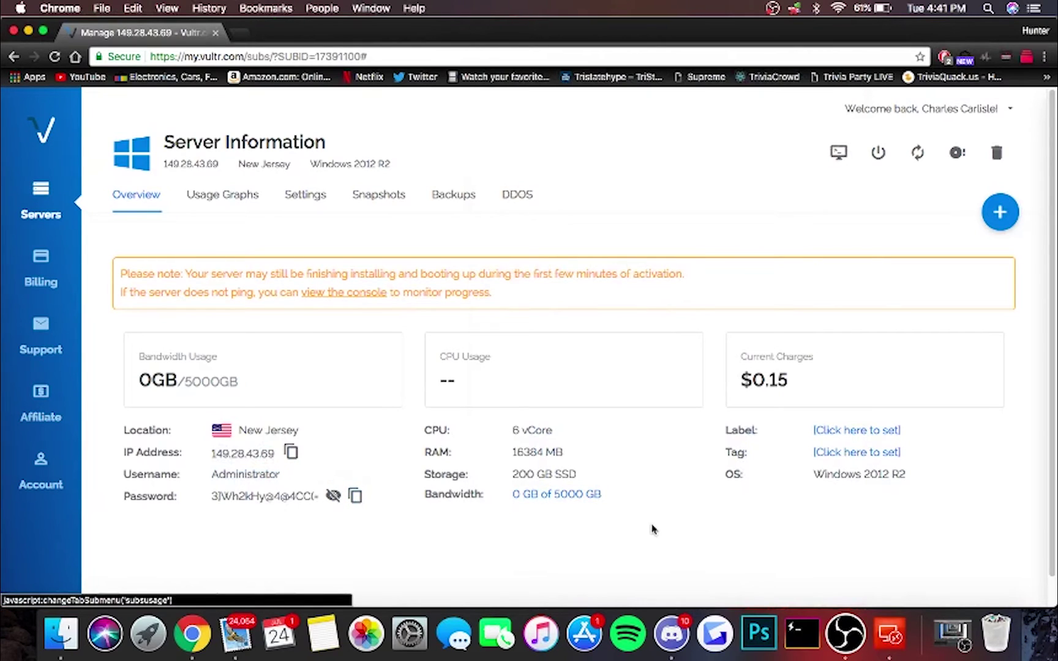
pyautogui.click(890, 633)
pyautogui.click(754, 317)
pyautogui.press('super+v')
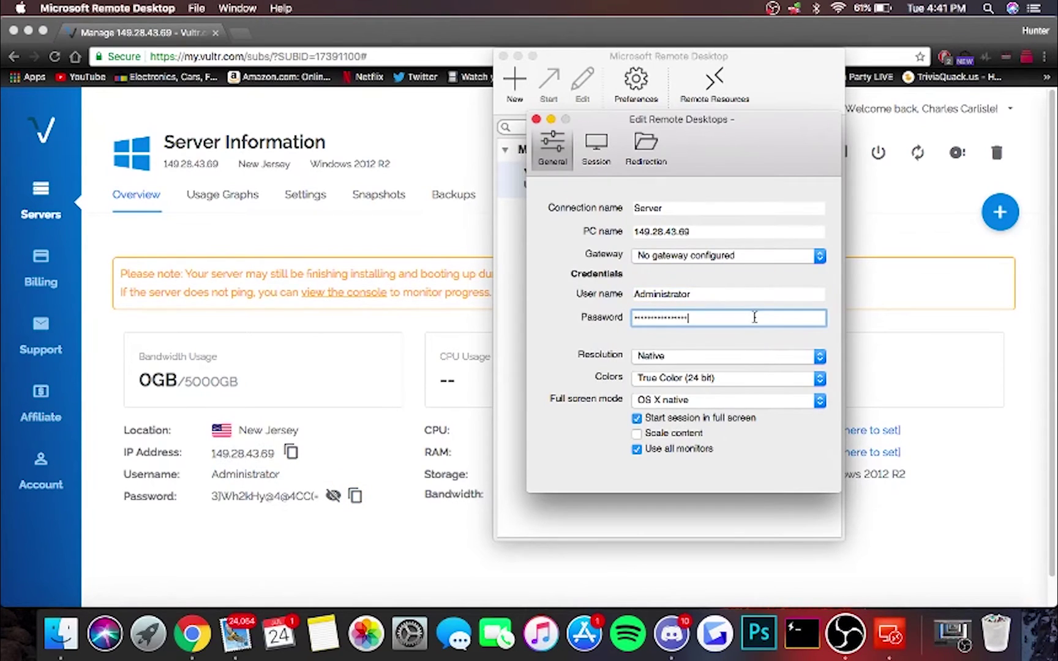
pyautogui.click(536, 120)
# Step: Start the remote desktop session for the Server connection and continue to the Windows desktop
pyautogui.click(582, 217)
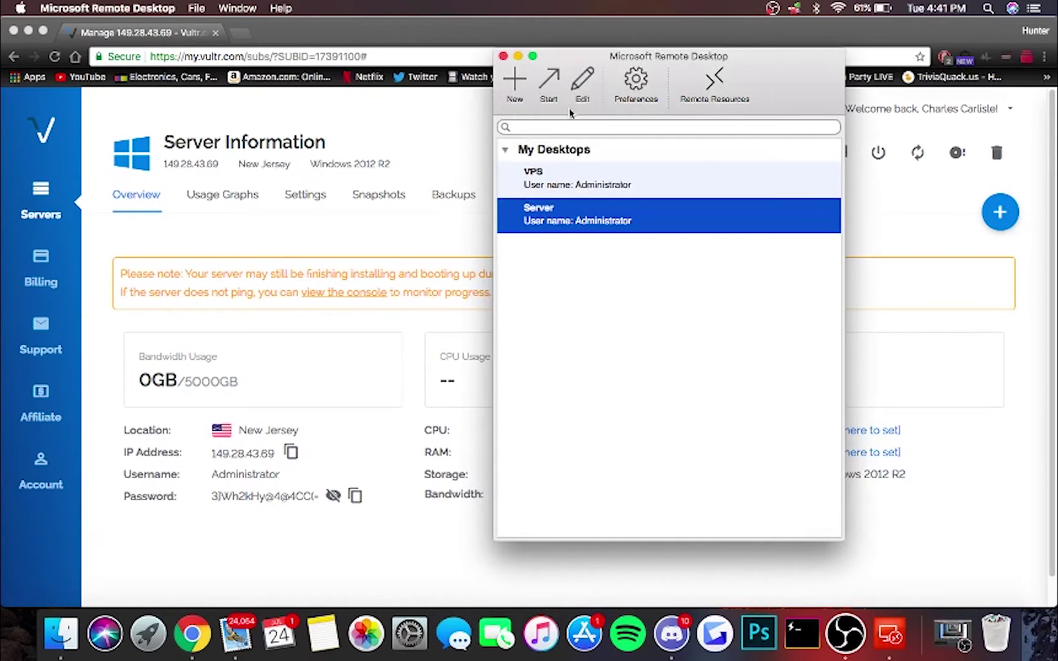
pyautogui.click(549, 81)
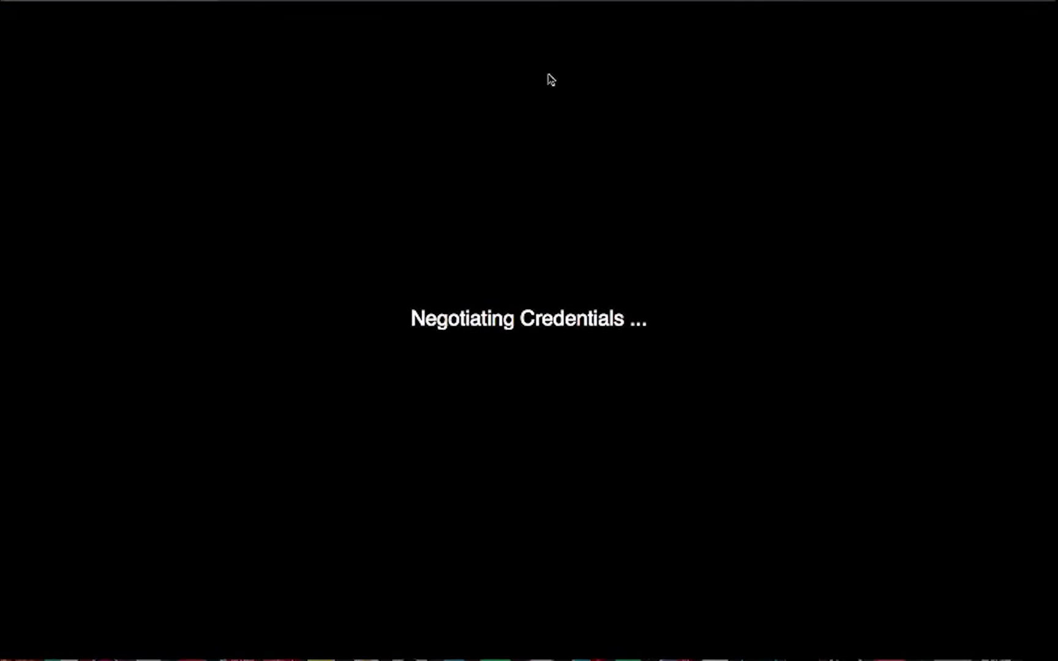
pyautogui.click(683, 240)
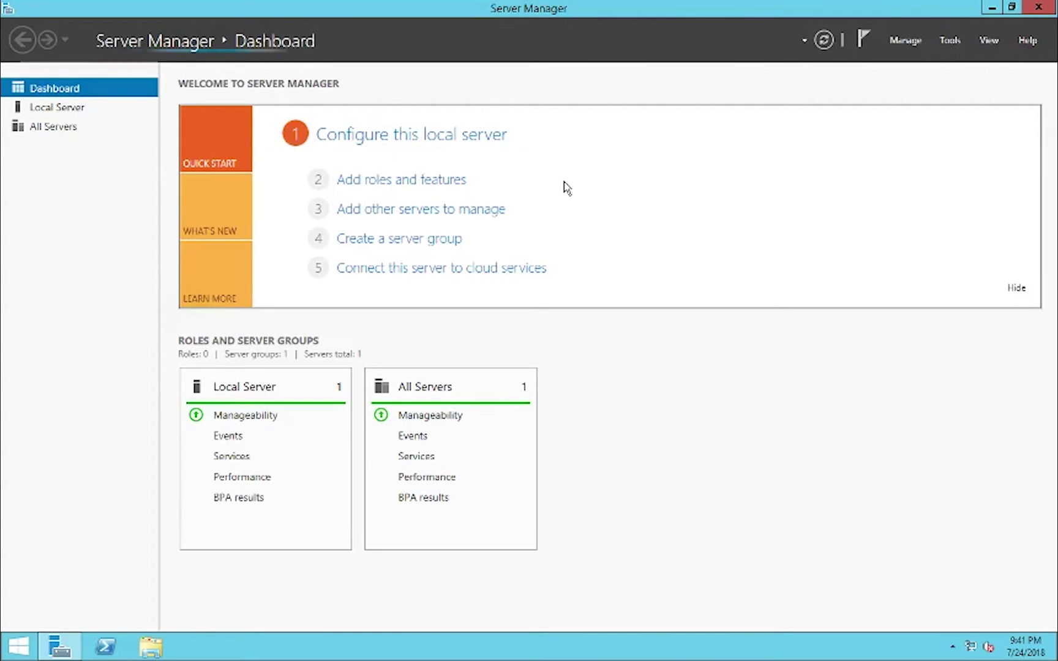
# Step: Turn off IE Enhanced Security Configuration for both Administrators and Users in the local server properties
pyautogui.click(399, 138)
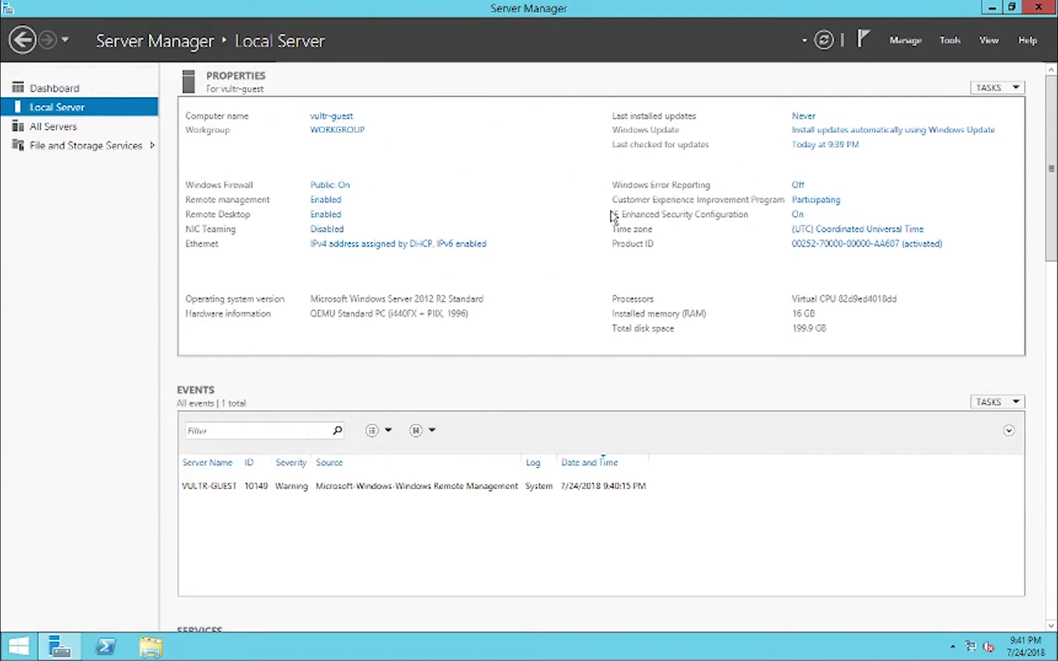
pyautogui.click(797, 214)
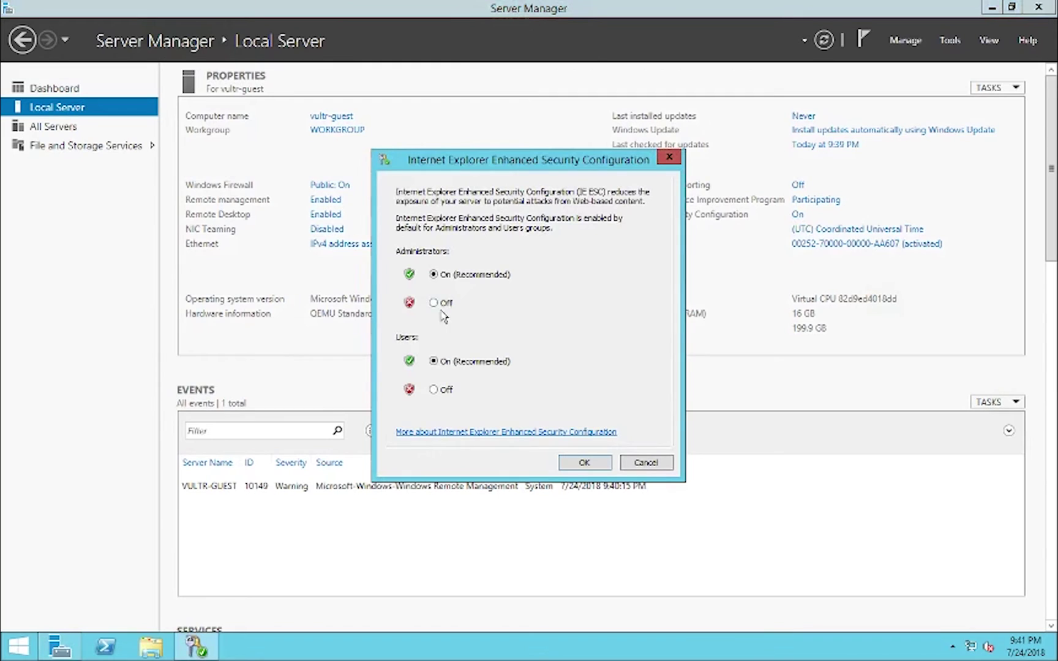
pyautogui.click(434, 302)
pyautogui.click(434, 389)
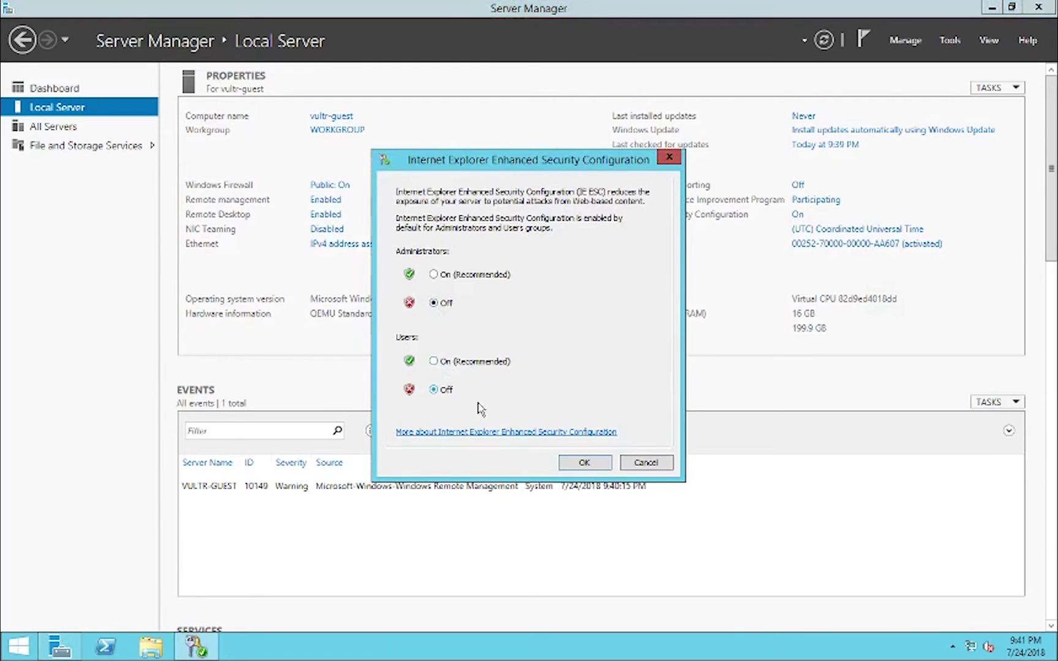
pyautogui.click(582, 463)
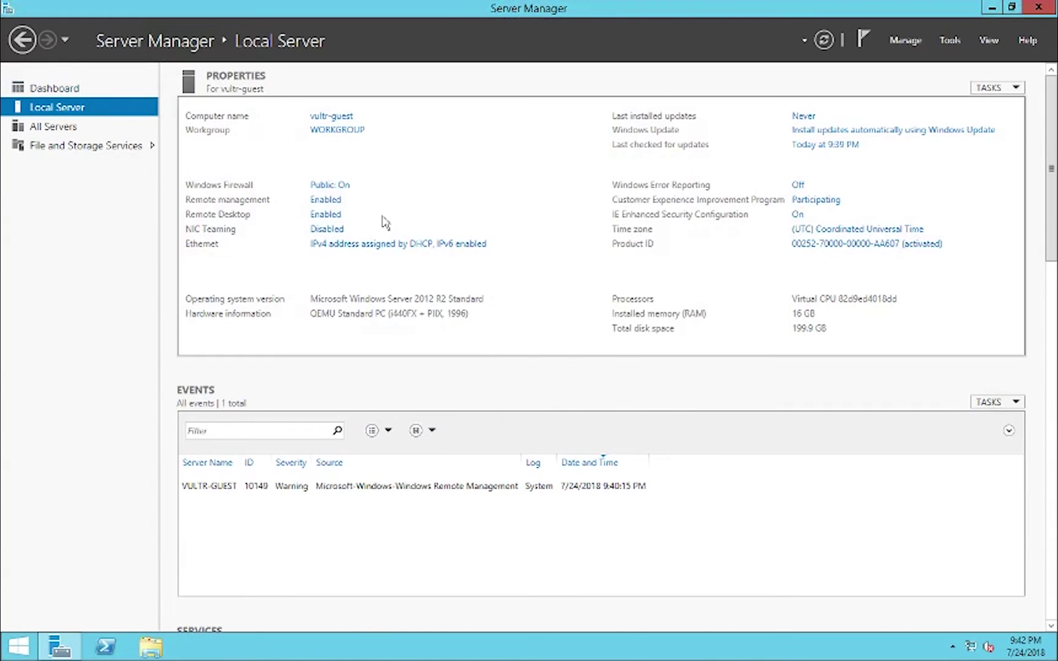
# Step: Start the Add Roles and Features Wizard from the dashboard and advance to feature selection with role-based installation and no additional server roles
pyautogui.click(69, 92)
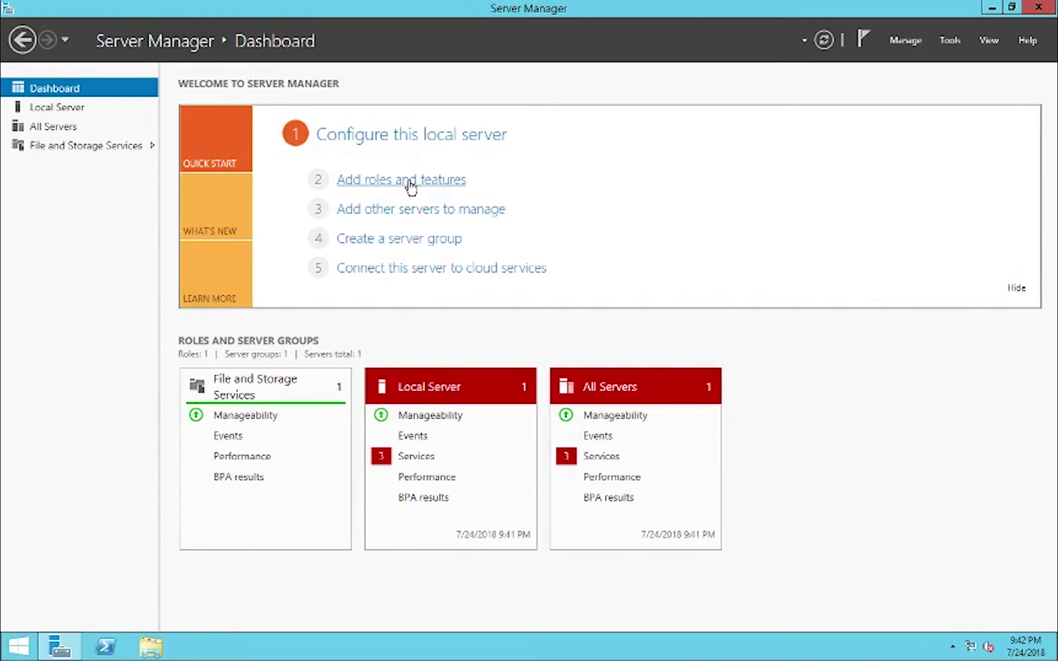
pyautogui.click(410, 181)
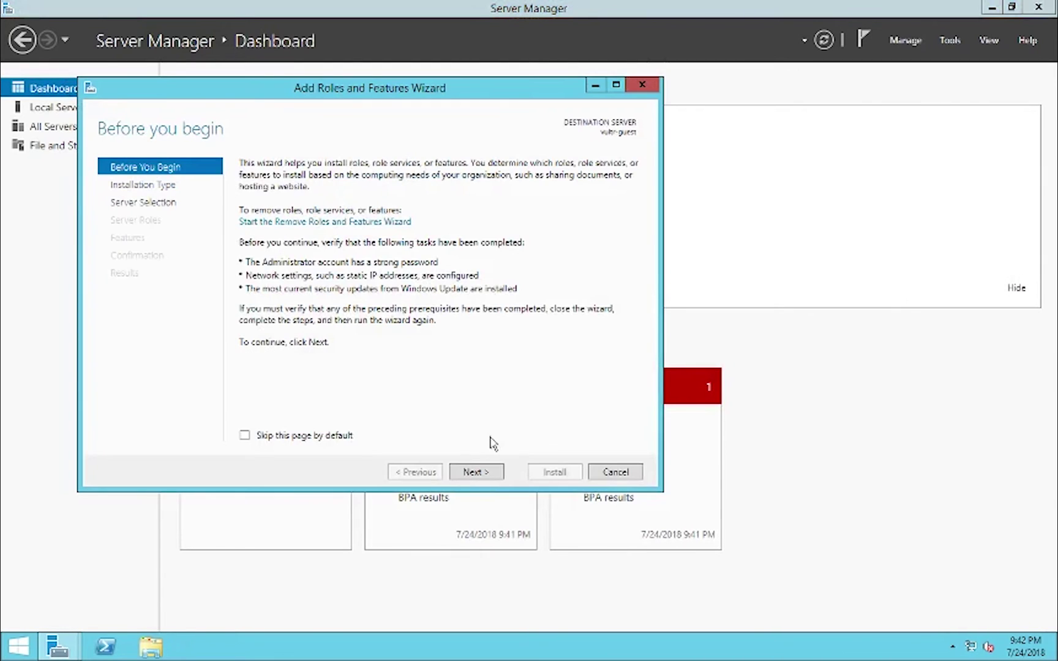
pyautogui.click(476, 472)
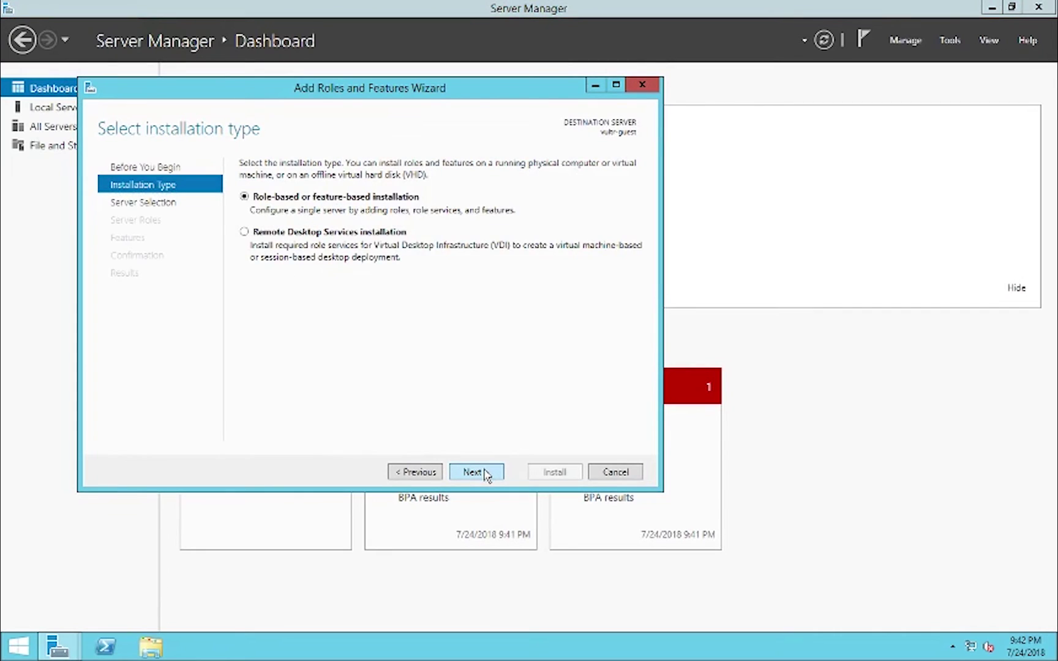
pyautogui.click(476, 472)
pyautogui.click(476, 472)
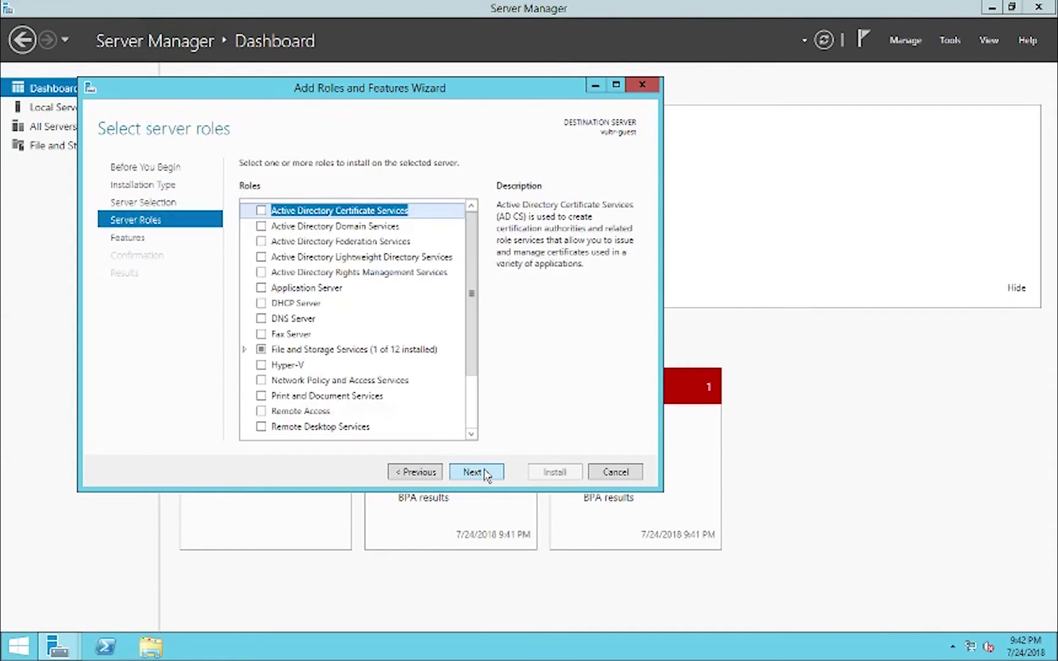
pyautogui.click(483, 473)
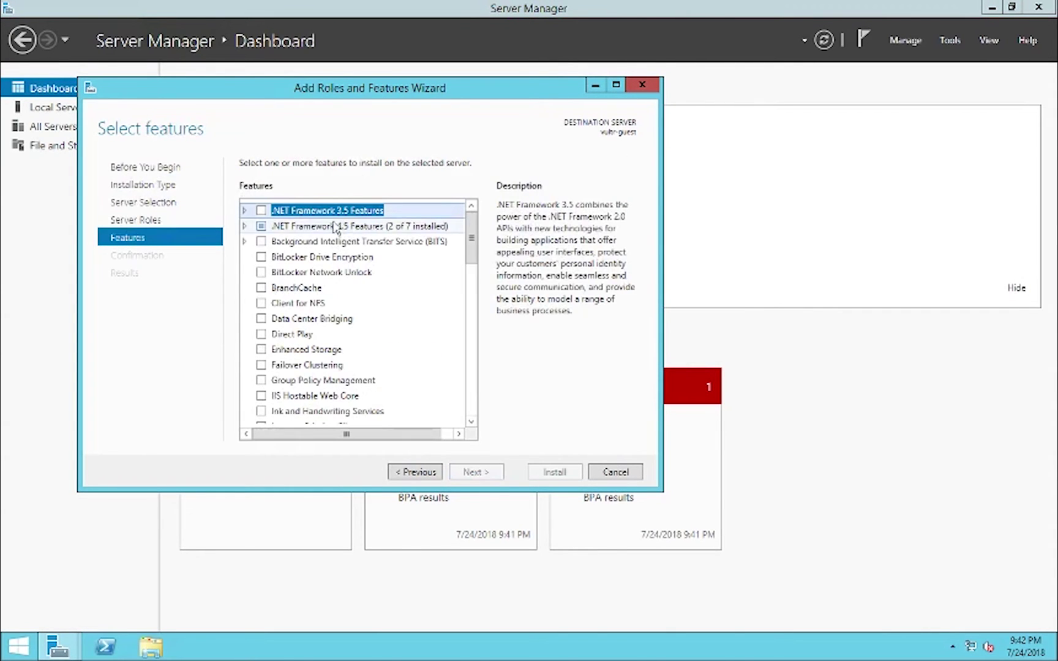
# Step: Install .NET Framework 3.5 Features on the server, then close the wizard and Server Manager
pyautogui.click(262, 210)
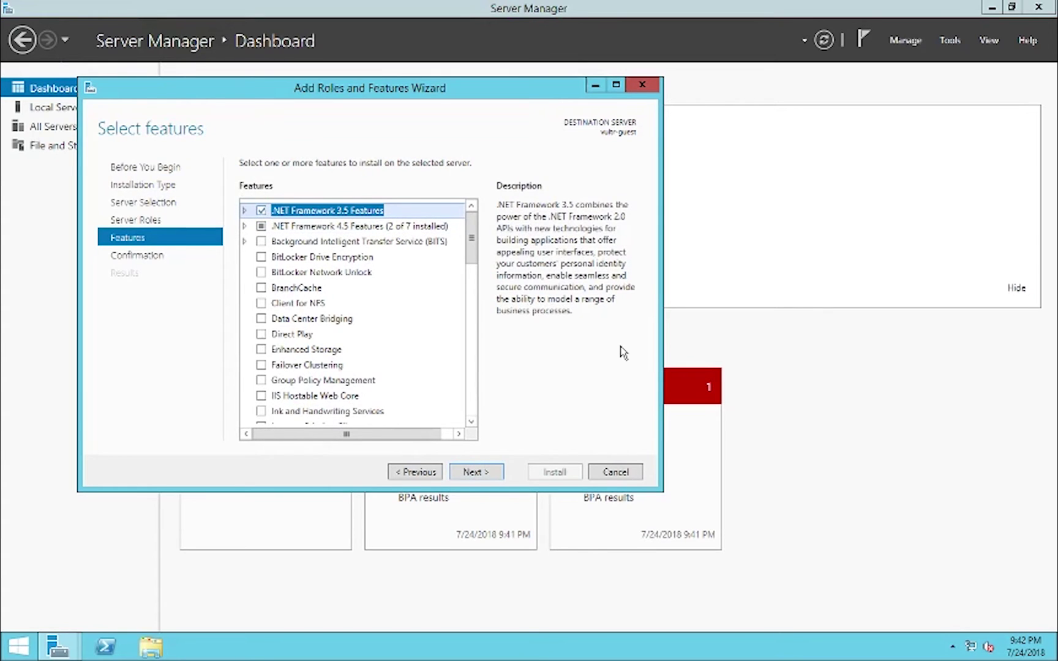
pyautogui.click(466, 473)
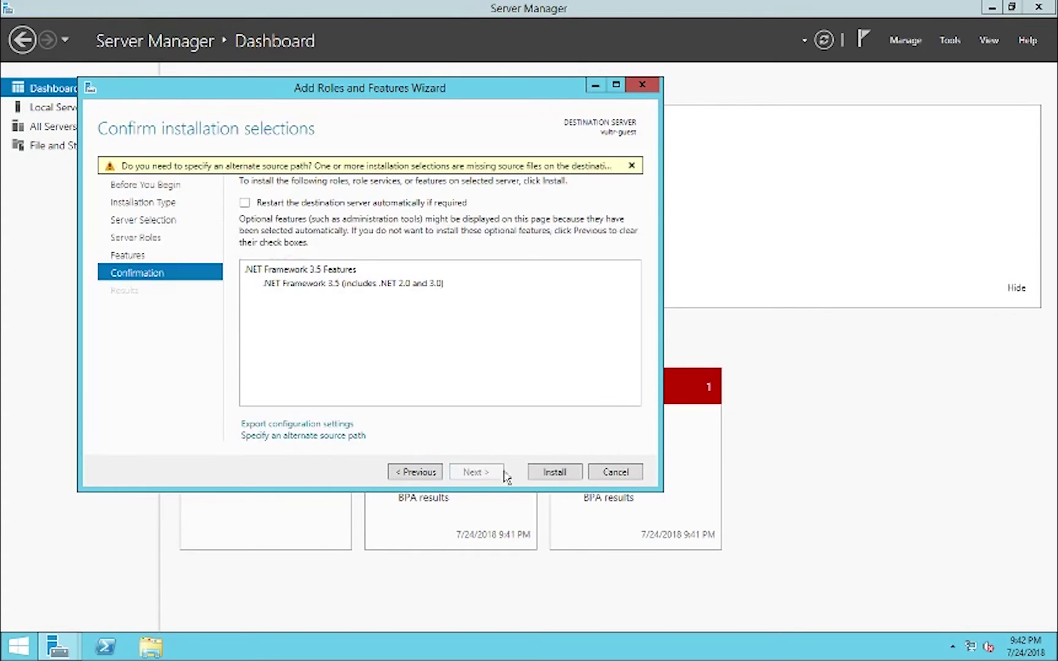
pyautogui.click(554, 472)
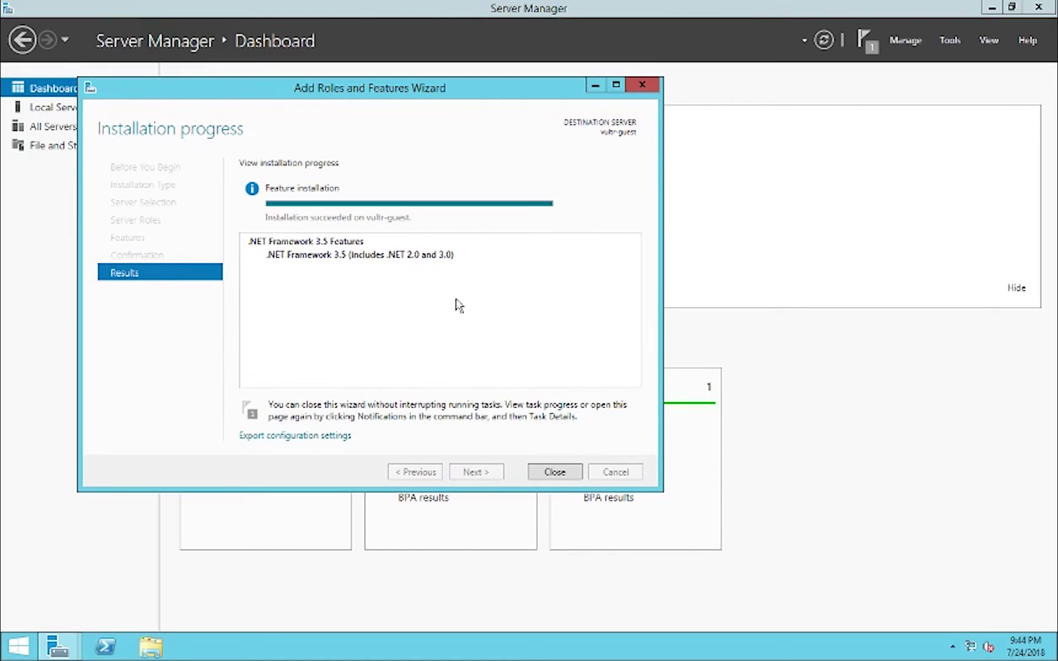
pyautogui.click(554, 471)
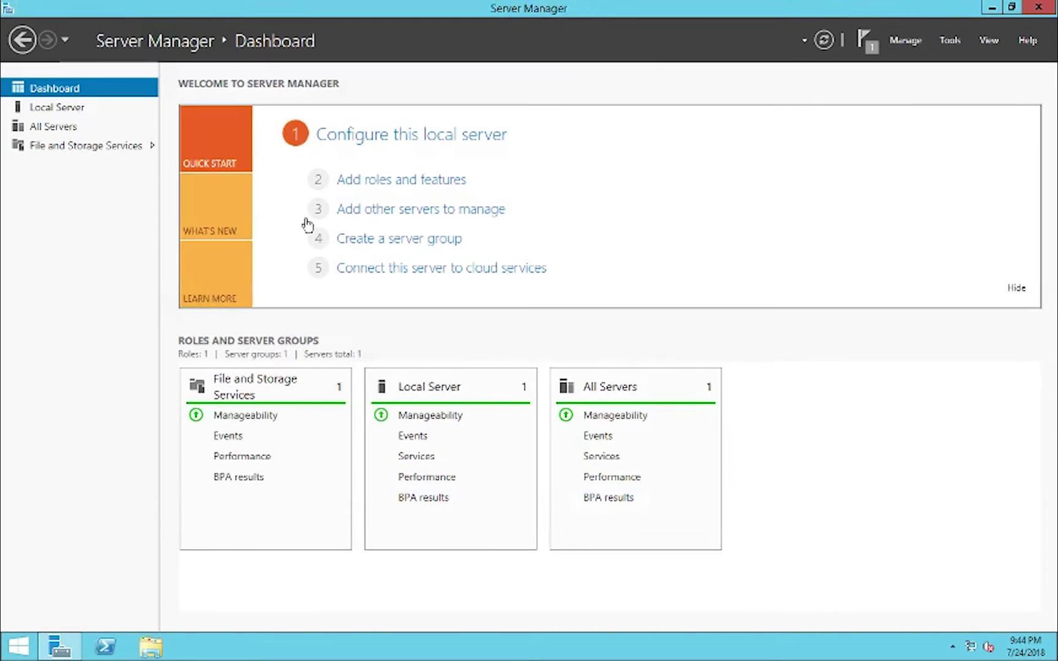
pyautogui.click(1039, 9)
# Step: Search for chrome in Internet Explorer and run the Google Installer from the Chrome for Desktop result
pyautogui.press('super')
pyautogui.press('super')
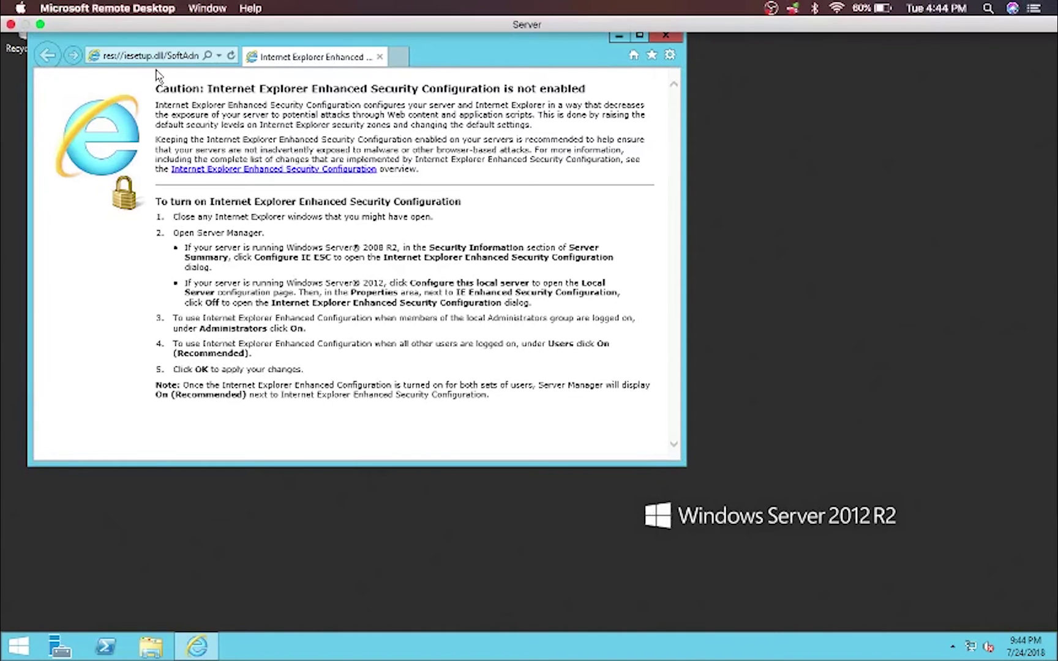
pyautogui.click(160, 56)
pyautogui.write('chrome')
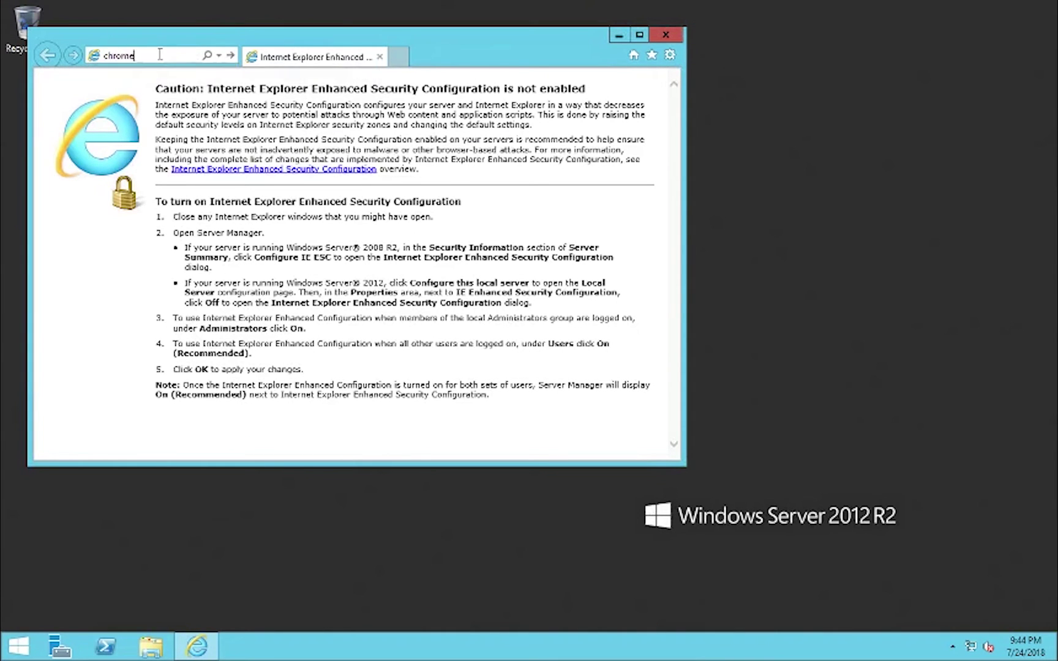
pyautogui.press('Return')
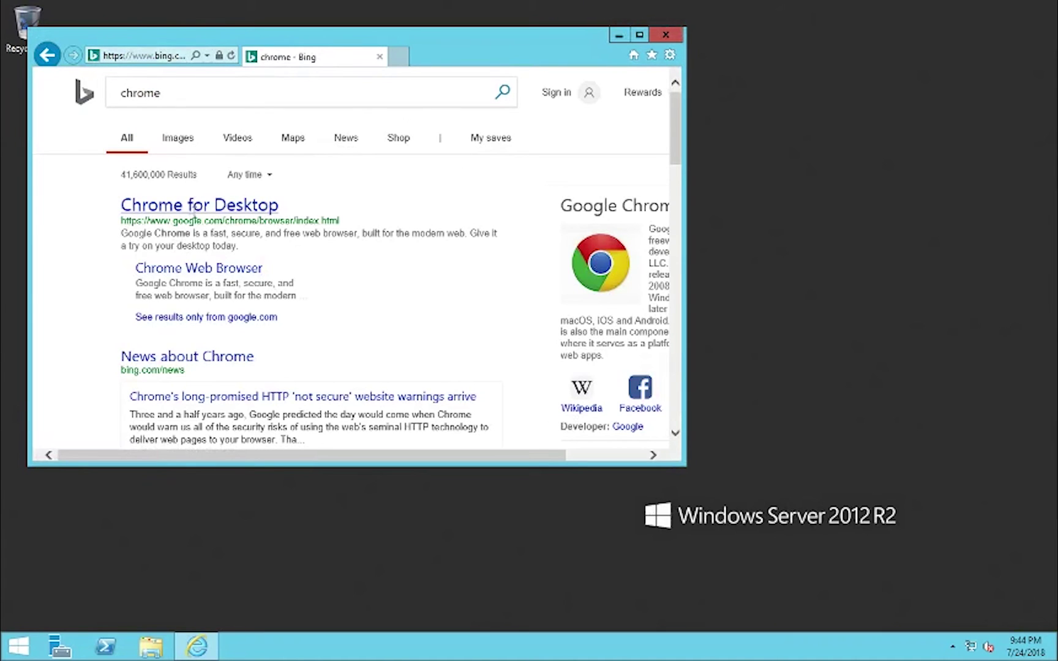
pyautogui.click(194, 208)
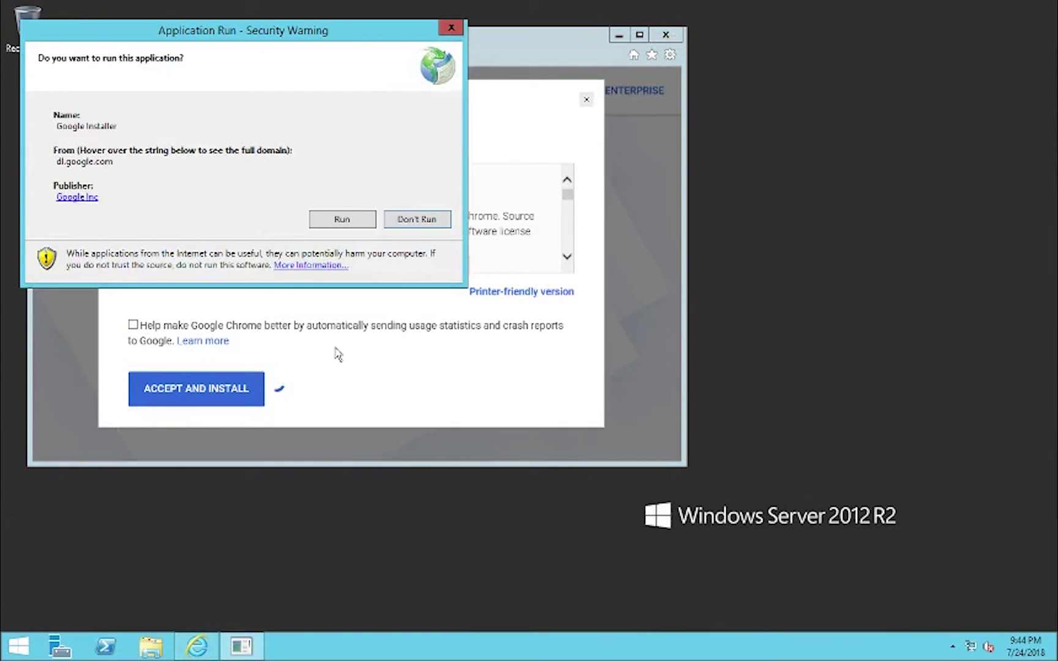
pyautogui.click(354, 216)
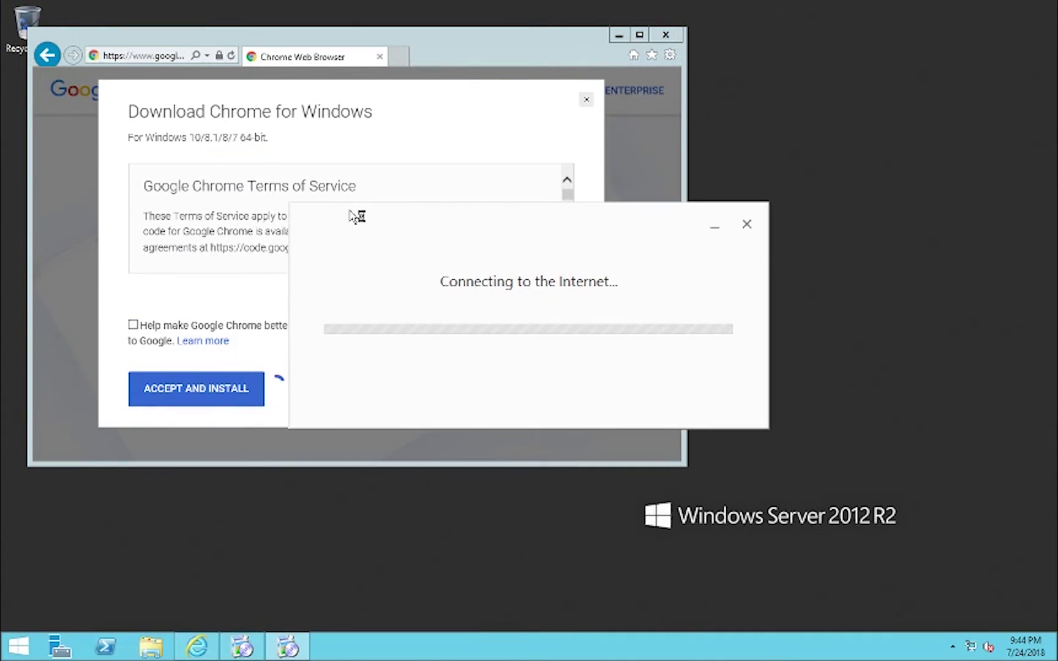